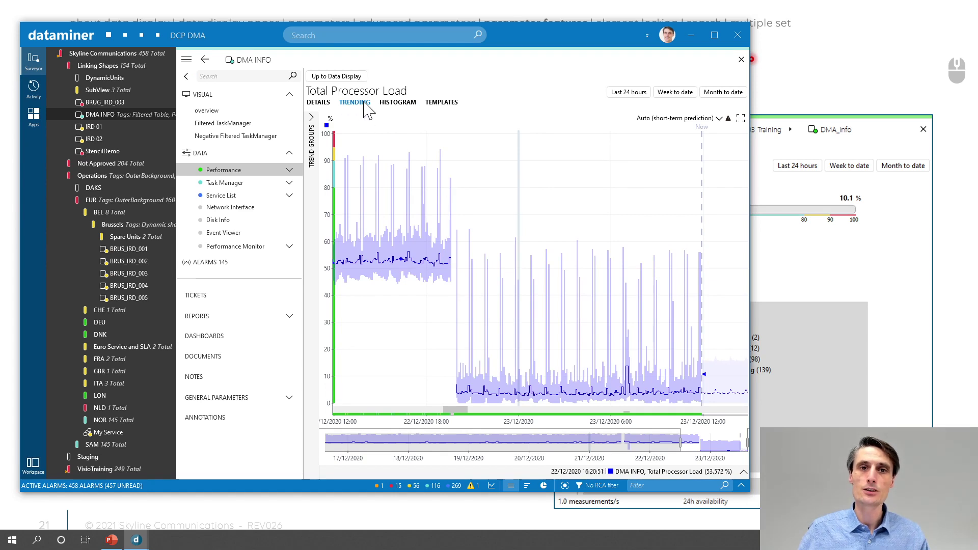
Step: Compare the details of Total Processor Load and Available Physical Memory through the DMA INFO Performance page, ending on the Total Processor Load details
click(322, 105)
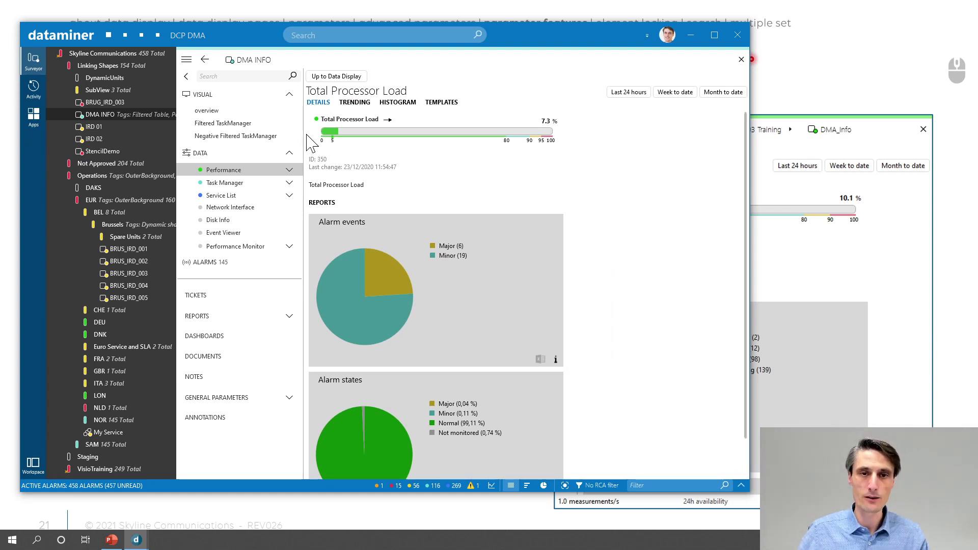
click(325, 80)
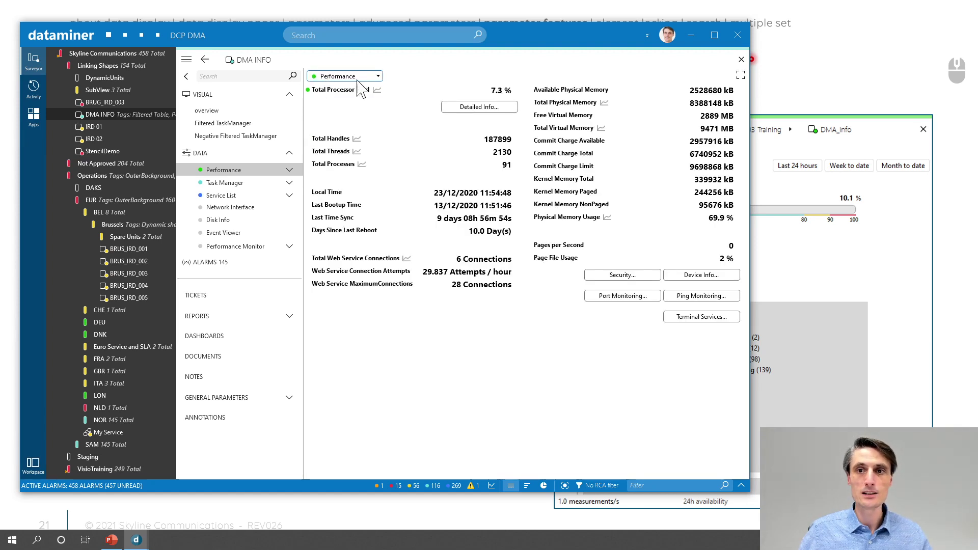
click(563, 92)
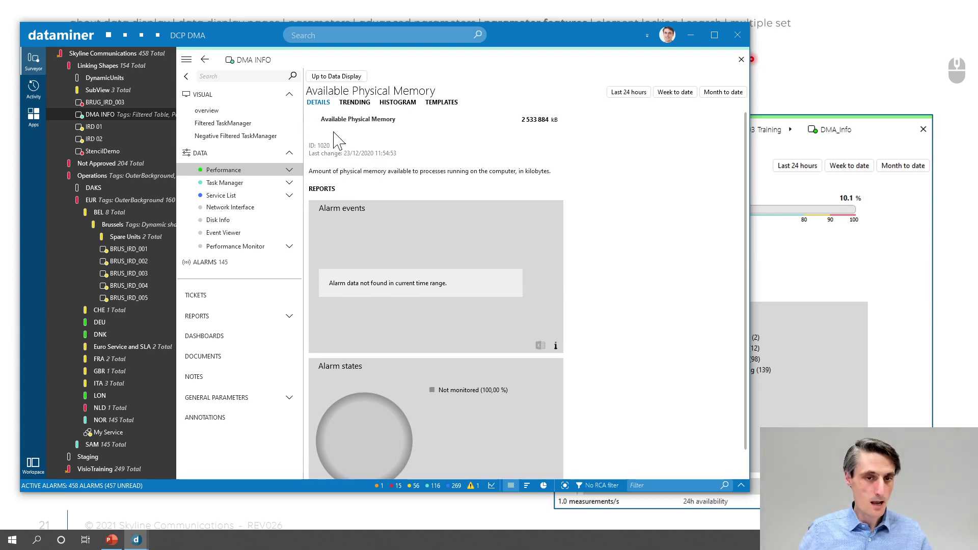
click(318, 78)
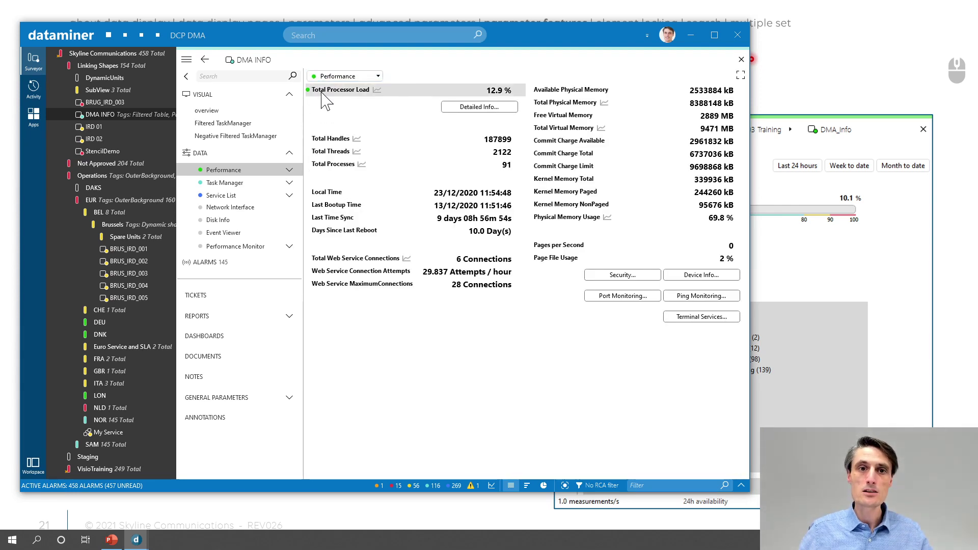
click(323, 92)
click(322, 105)
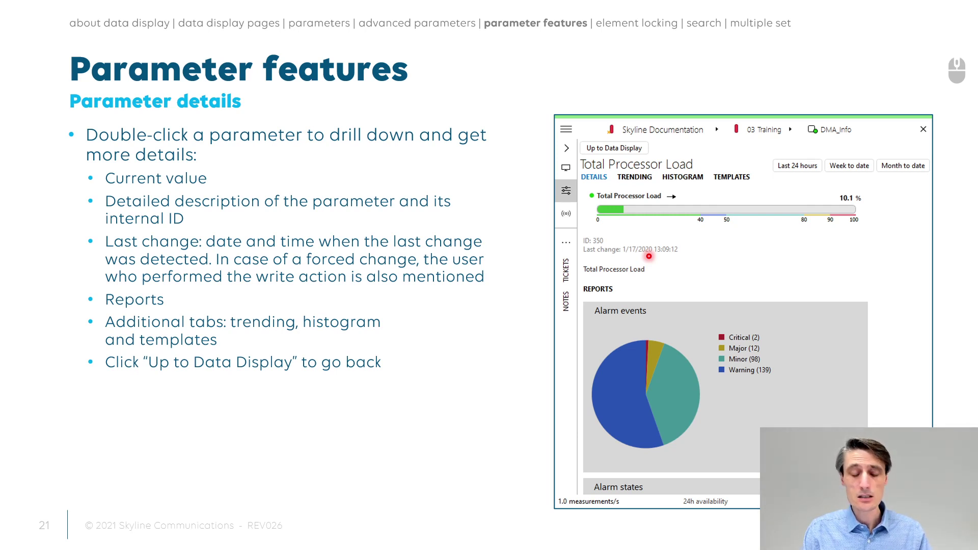
Step: Switch to DataMiner Cube, open the IRD 01 element in a new maximized card, and show its Audio data page
key(alt+Tab)
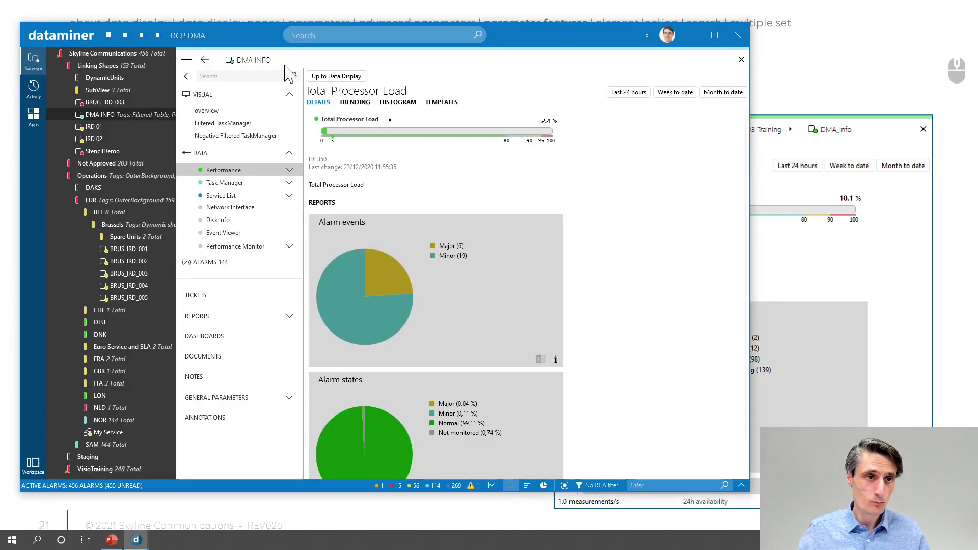
right_click(88, 124)
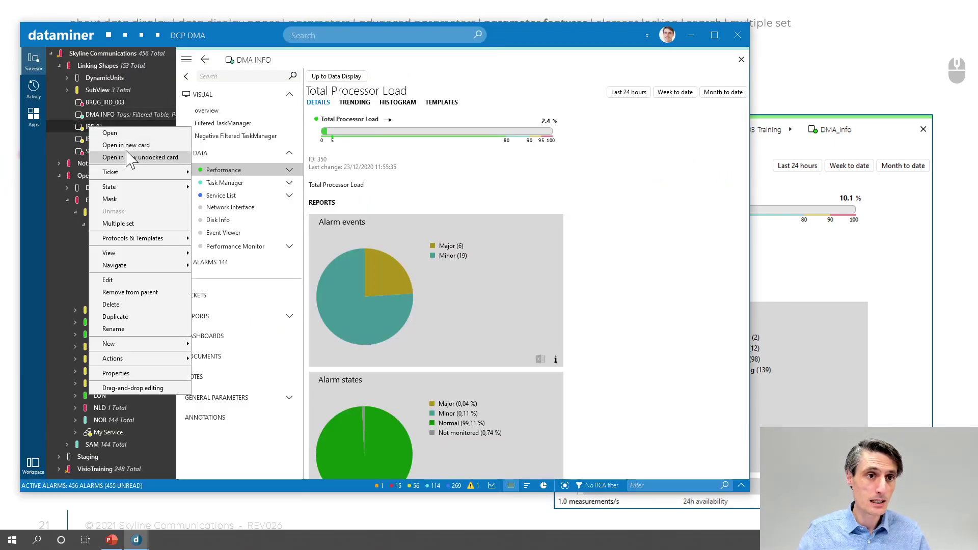
click(137, 154)
click(724, 60)
click(217, 131)
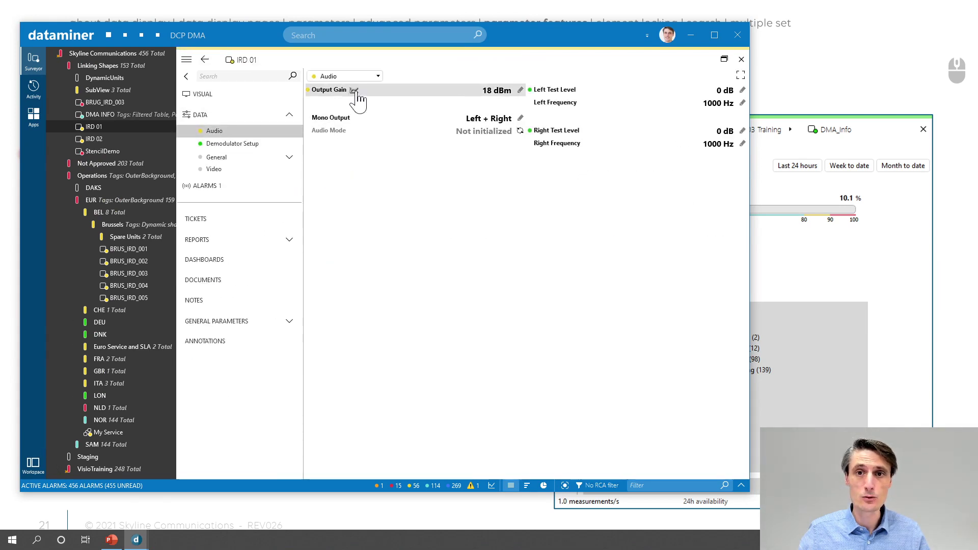
Step: Open the Details page of IRD 01's Output Gain parameter and set the gain to 6 dBm
click(329, 90)
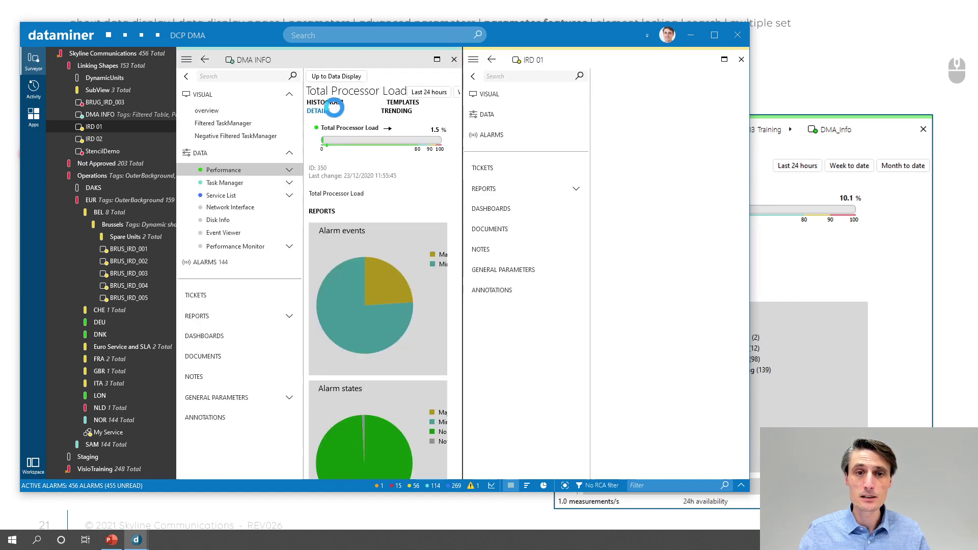
click(724, 60)
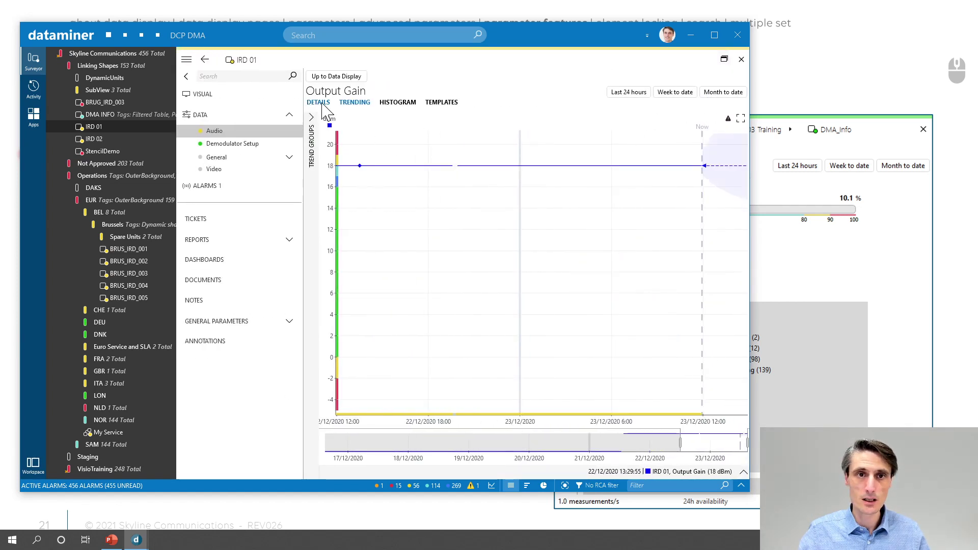
click(318, 102)
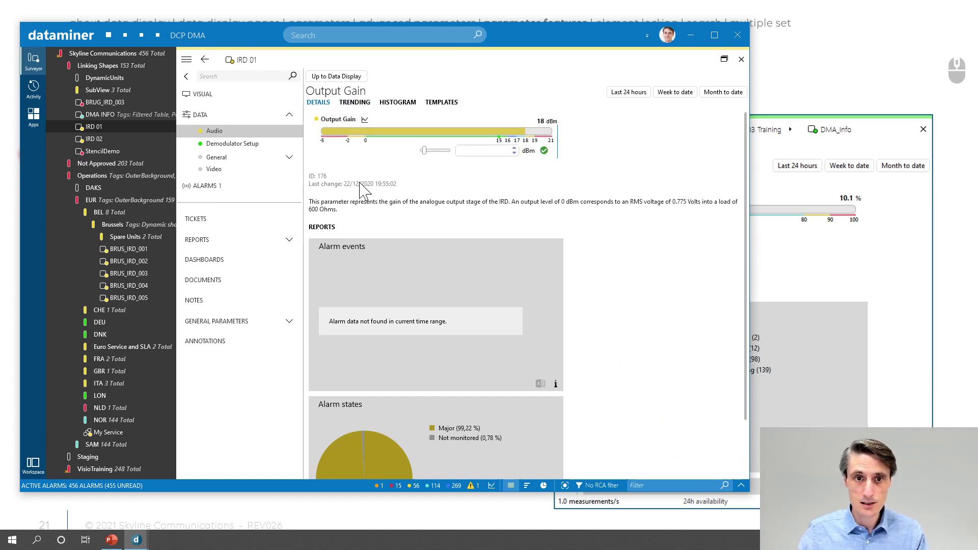
click(436, 151)
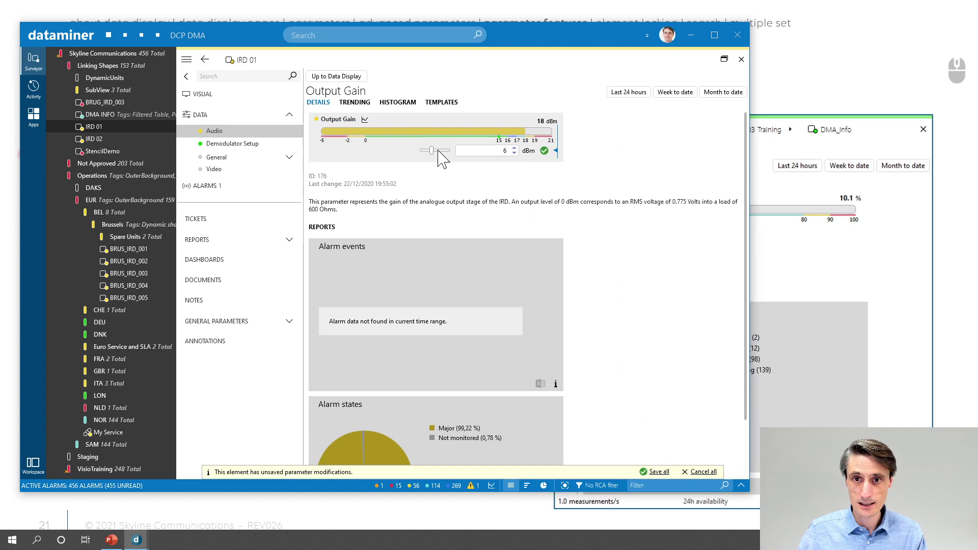
click(545, 152)
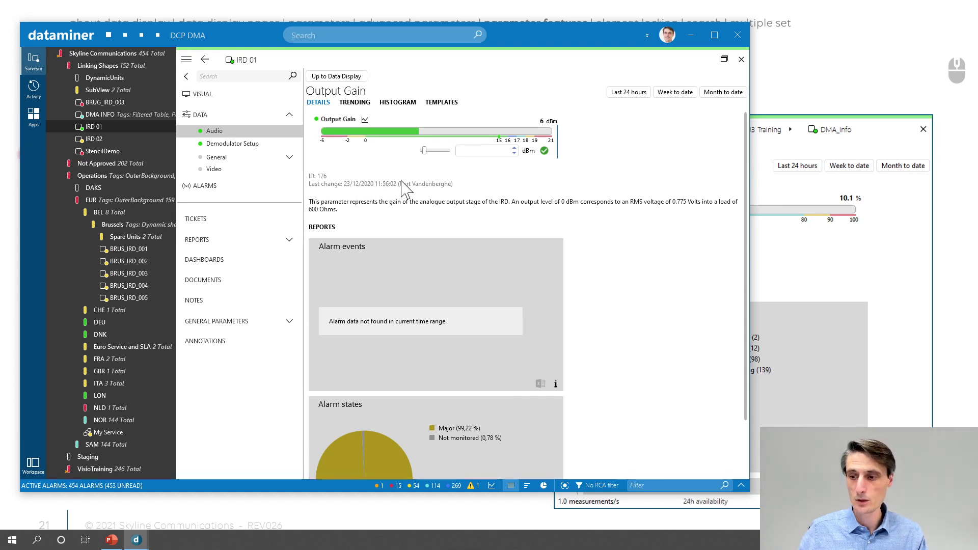
Step: Enable the server time display in the application header to compare it with the parameter's last change time
click(647, 35)
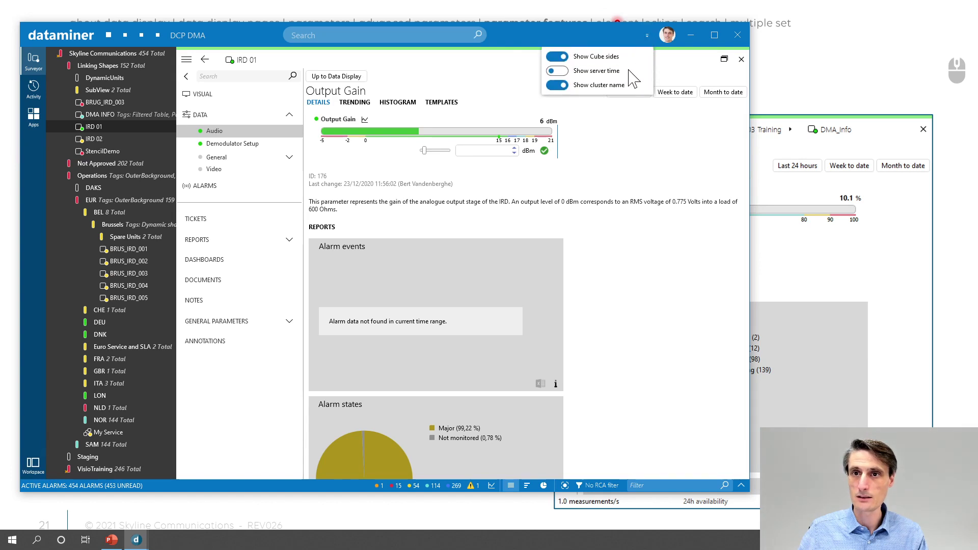
click(560, 71)
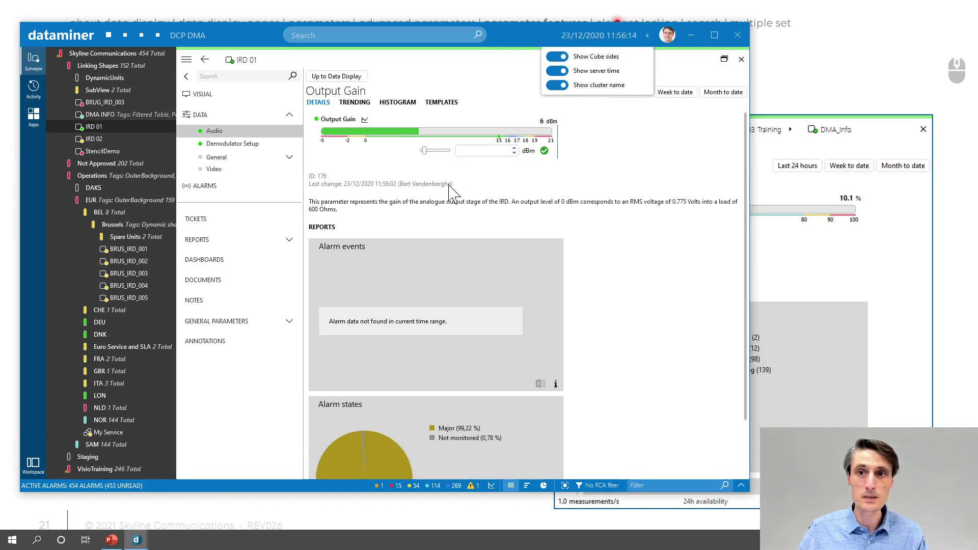
click(449, 184)
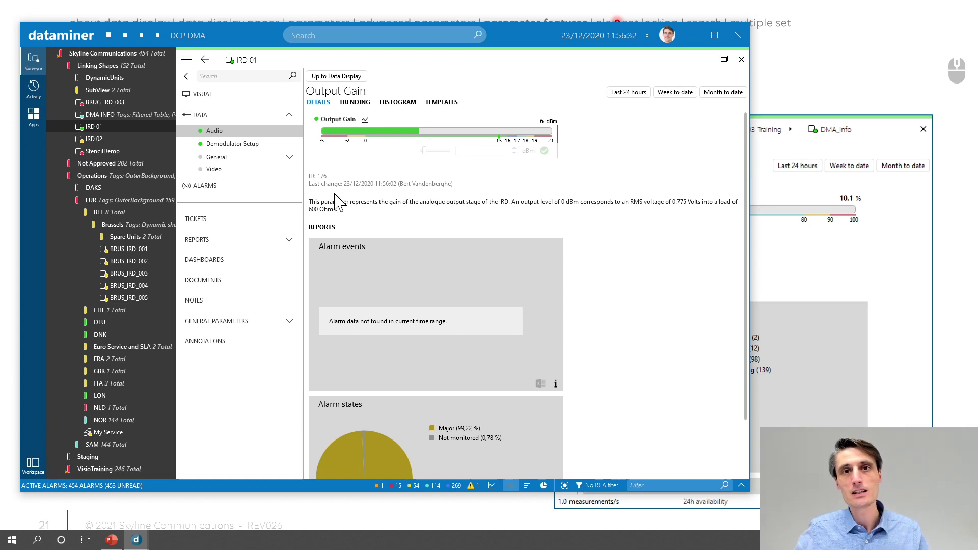
Step: Return to IRD 01's Audio page and reset the Data Display parameter display mode to Normal in the user settings
click(777, 68)
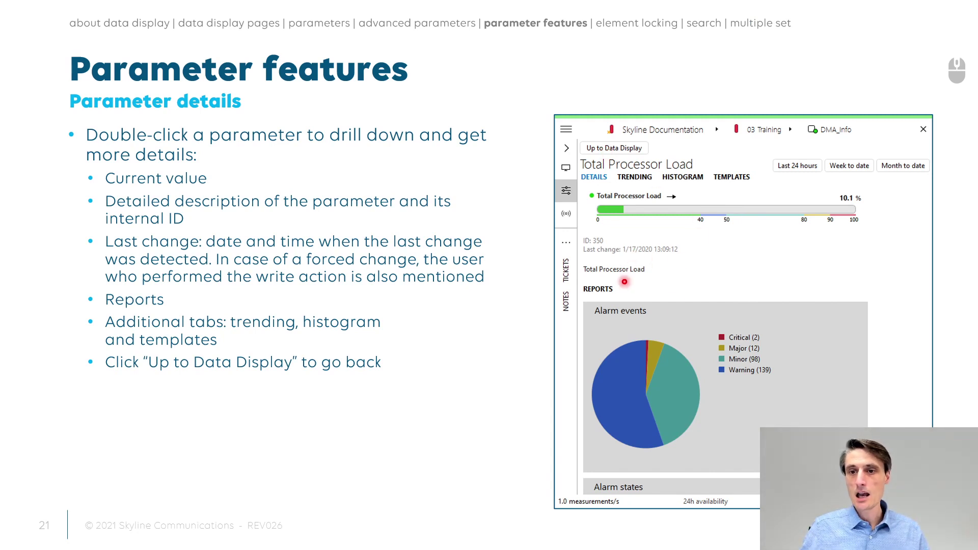
key(alt+Tab)
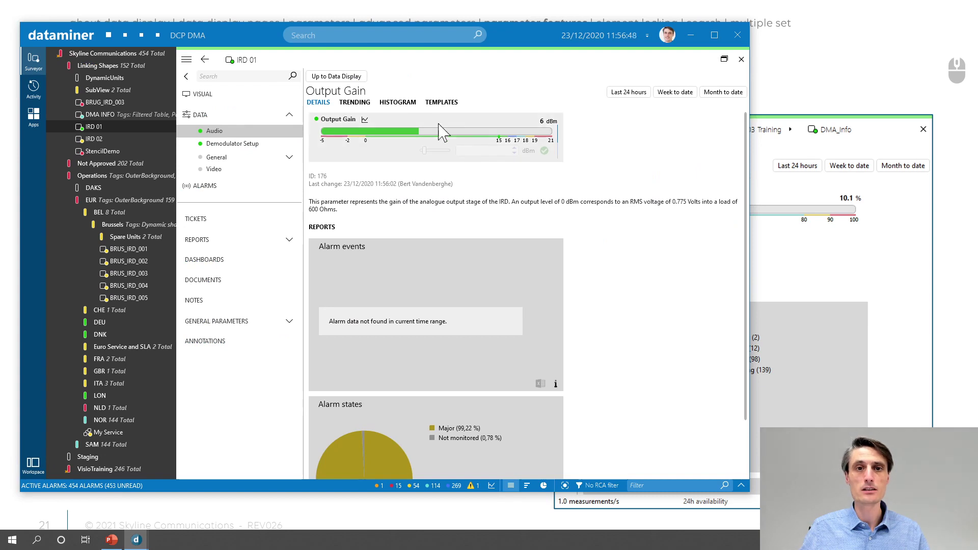
click(342, 77)
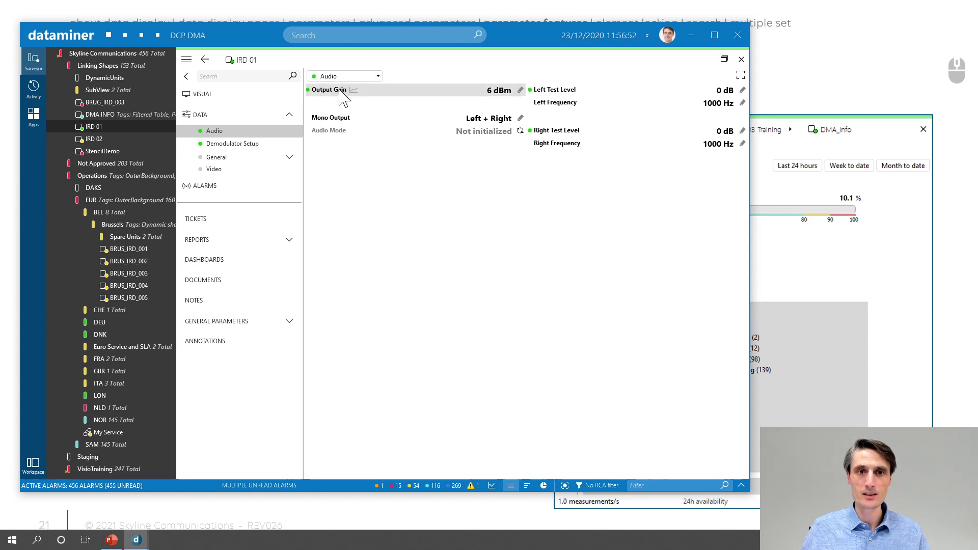
click(668, 35)
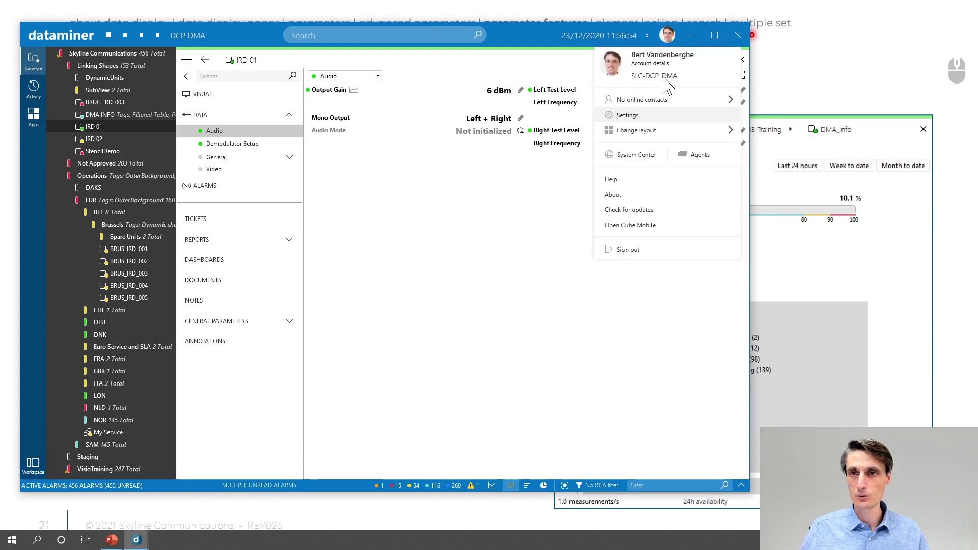
click(637, 123)
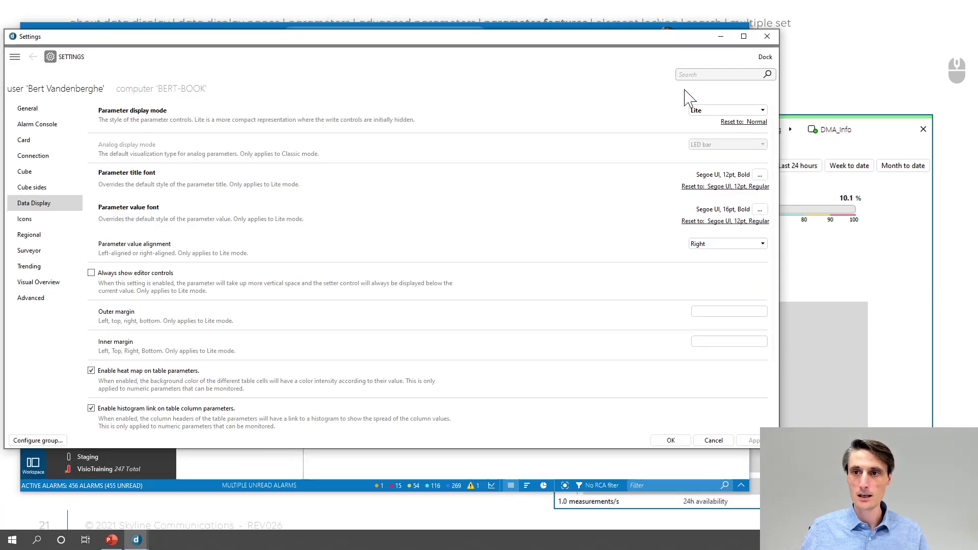
click(671, 442)
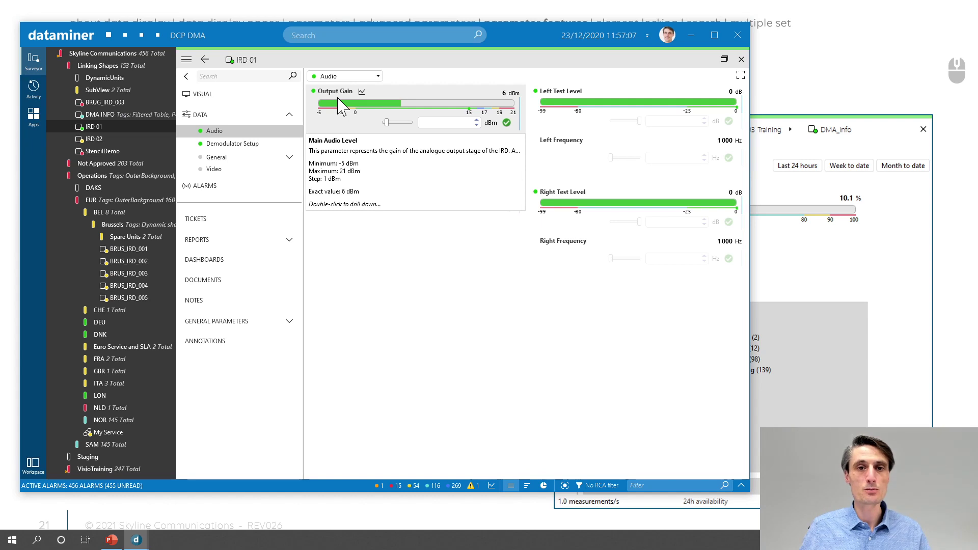
Step: Drill down into the Output Gain parameter again and view its details
double_click(339, 105)
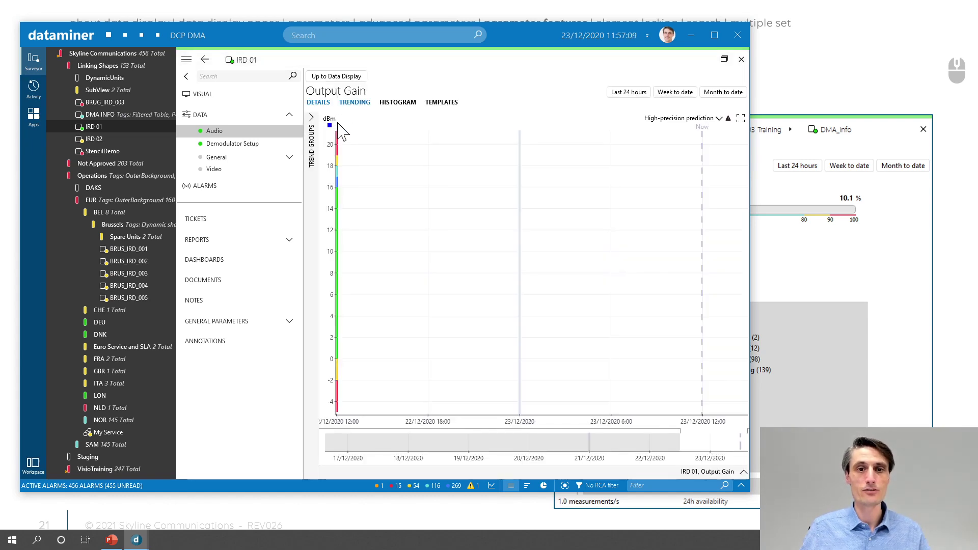
click(320, 102)
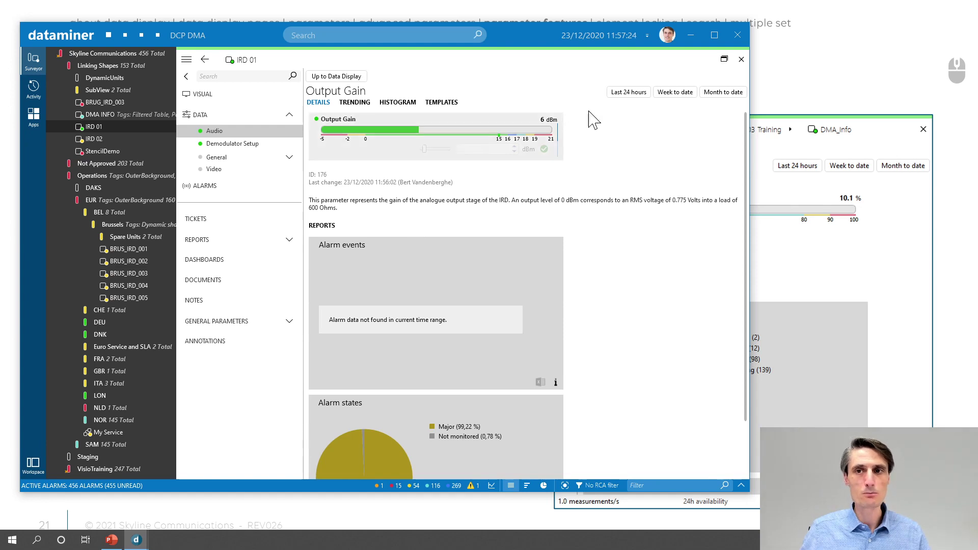
Step: Maximize the DMA INFO card and compare the Total Processor Load alarm reports for the last 24 hours and week to date
click(719, 61)
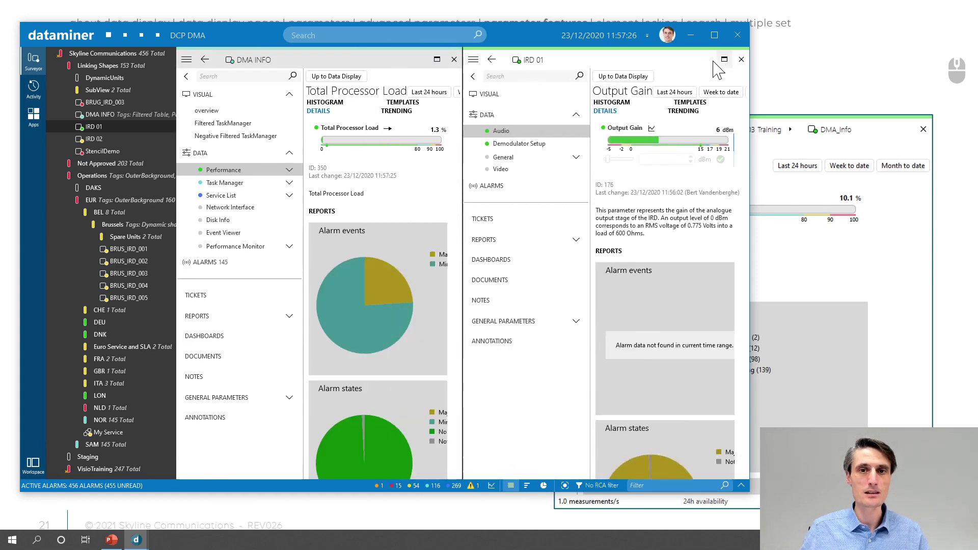
click(437, 60)
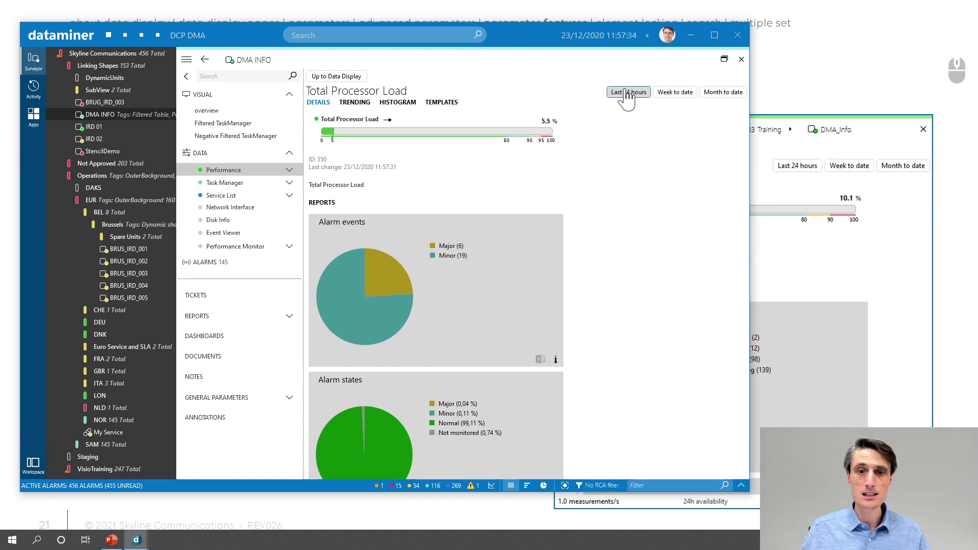
click(687, 97)
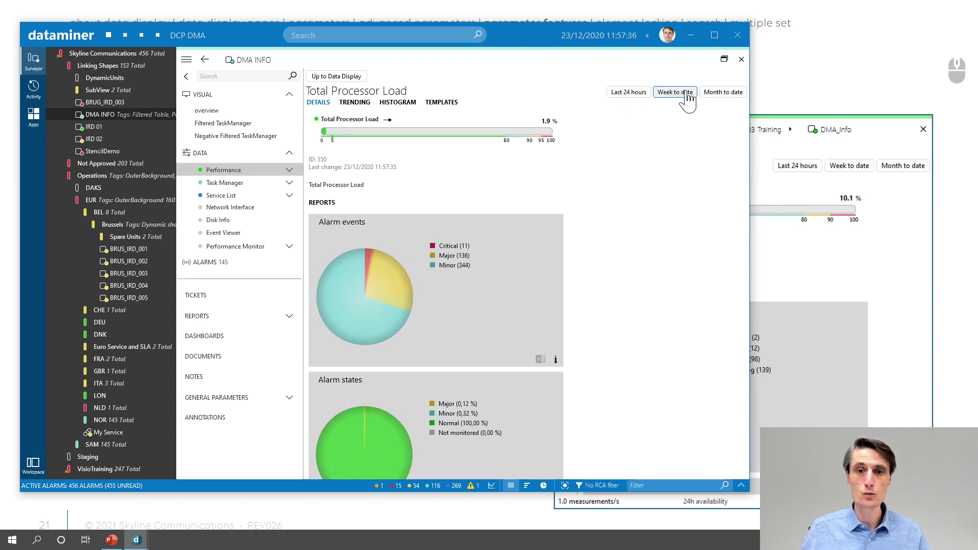
click(629, 96)
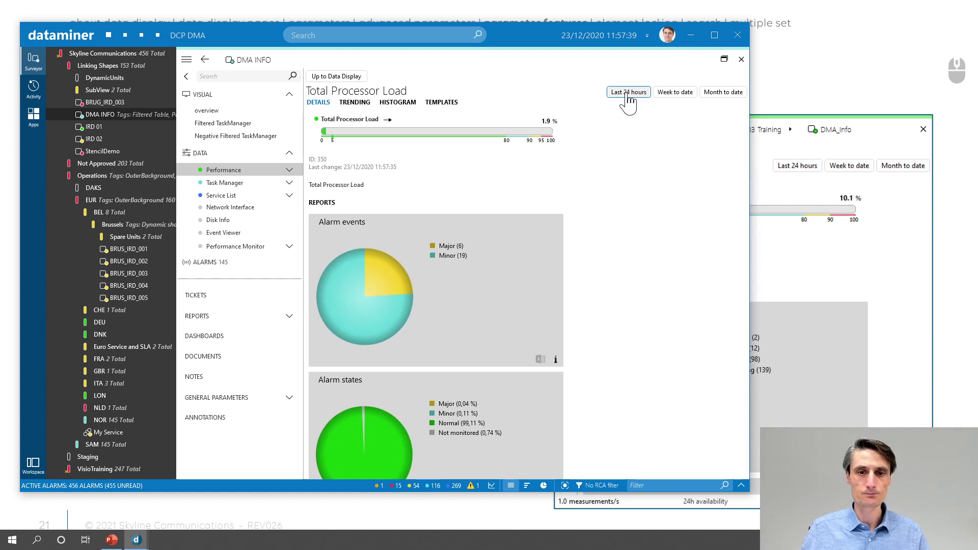
click(664, 99)
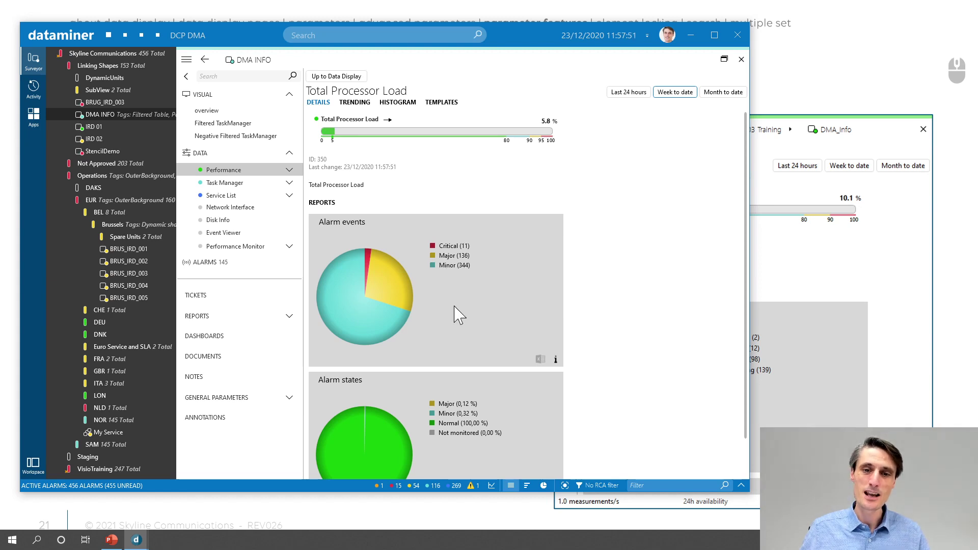
scroll(459, 314, down, 2)
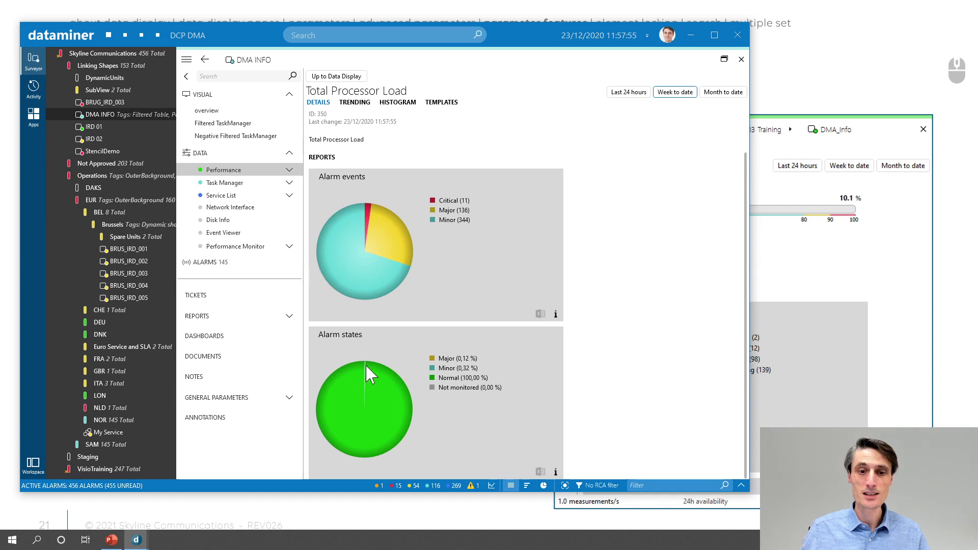
mouse_move(329, 438)
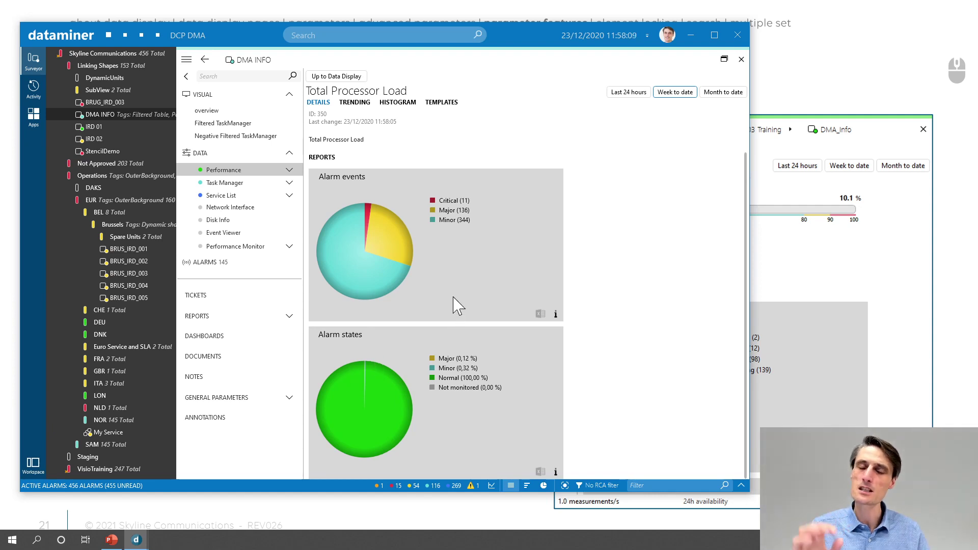
Step: Return from the Total Processor Load details to the data display, and advance the presentation to the Parameter dependencies slide
click(336, 77)
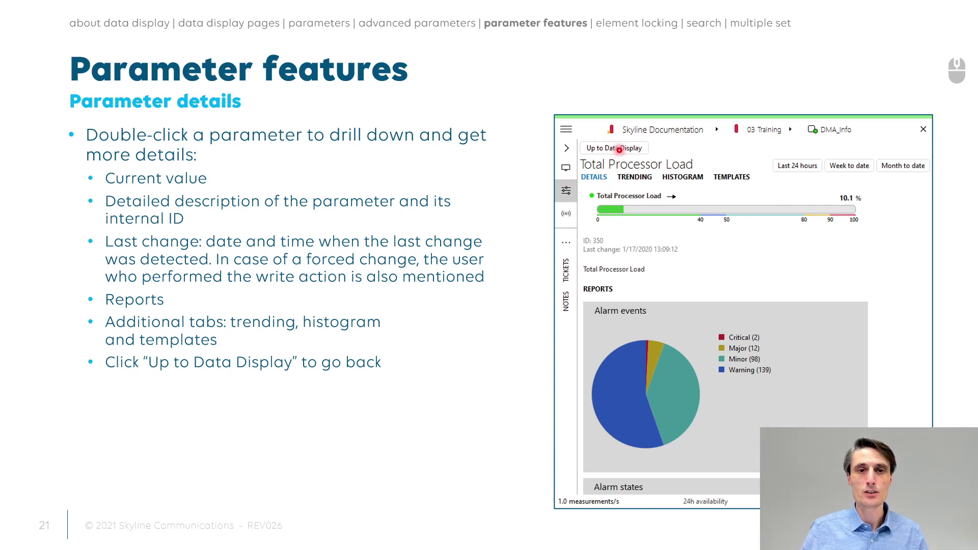
key(Right)
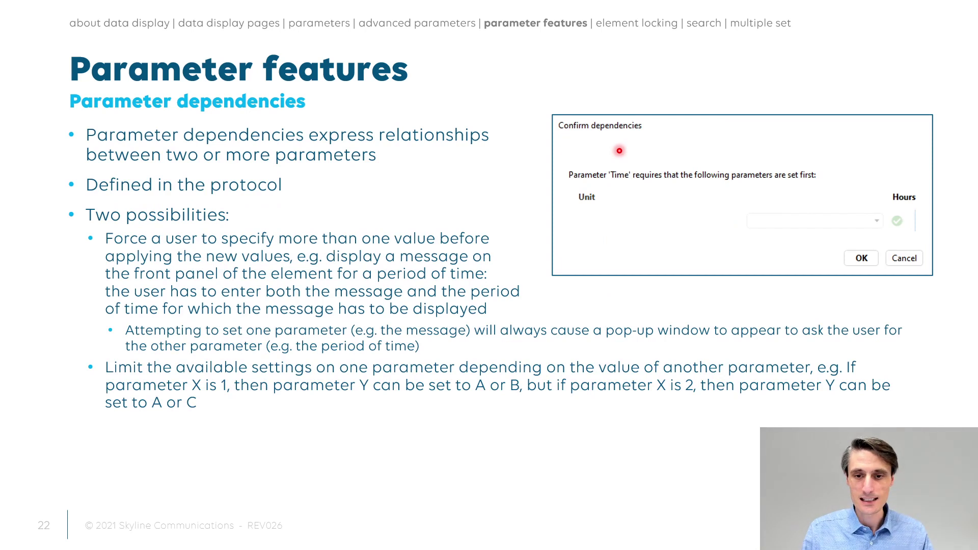